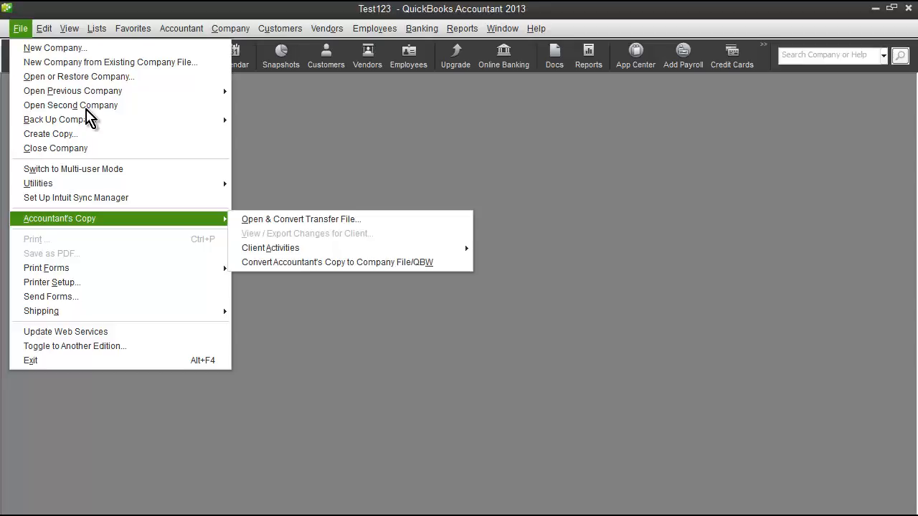
Review the Accountant's Copy commands, including the client activities for saving, sending, importing changes and removing restrictions.
key(Right)
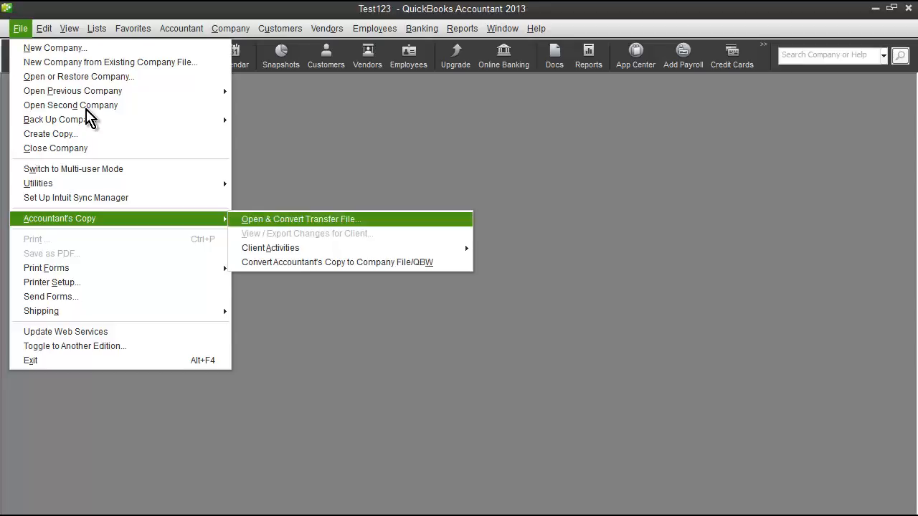
key(Down)
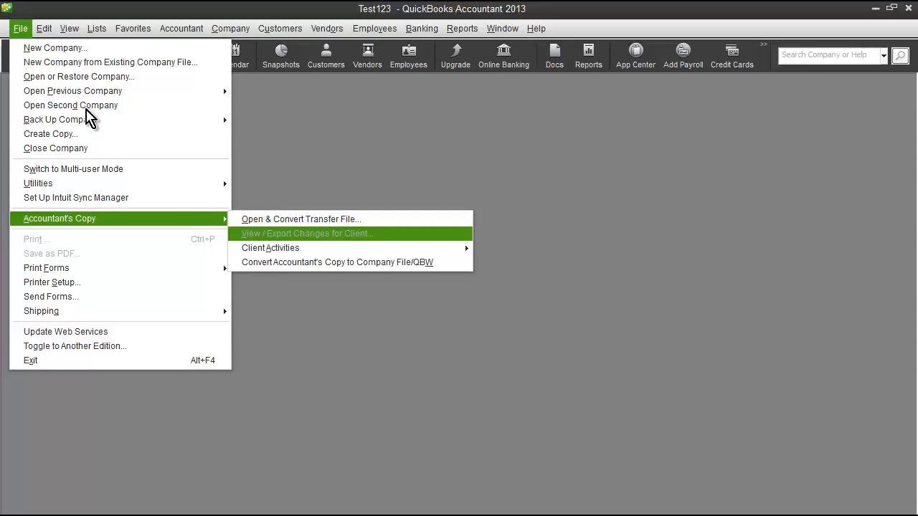
key(Up)
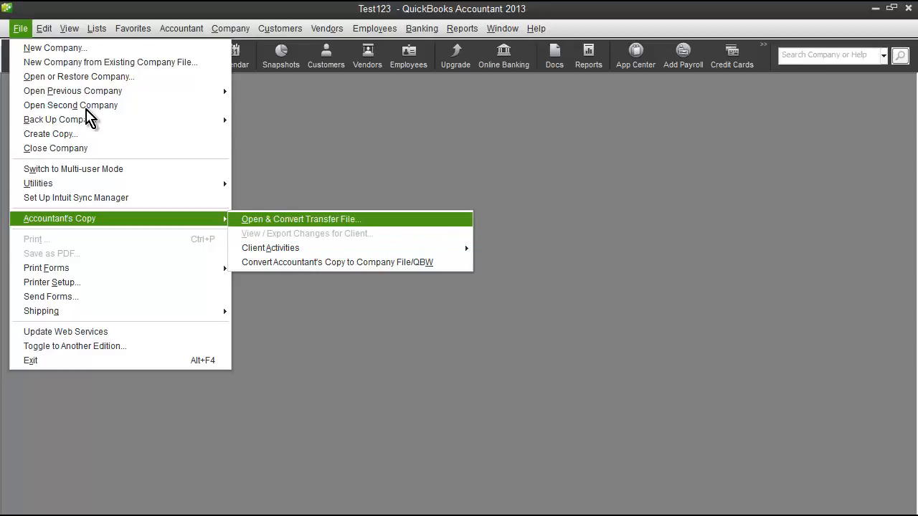
key(Down)
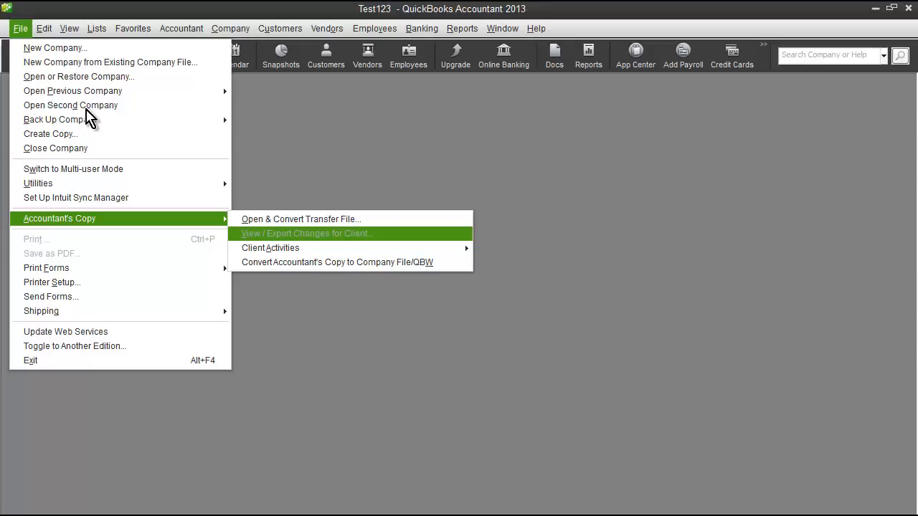
key(Down)
key(Right)
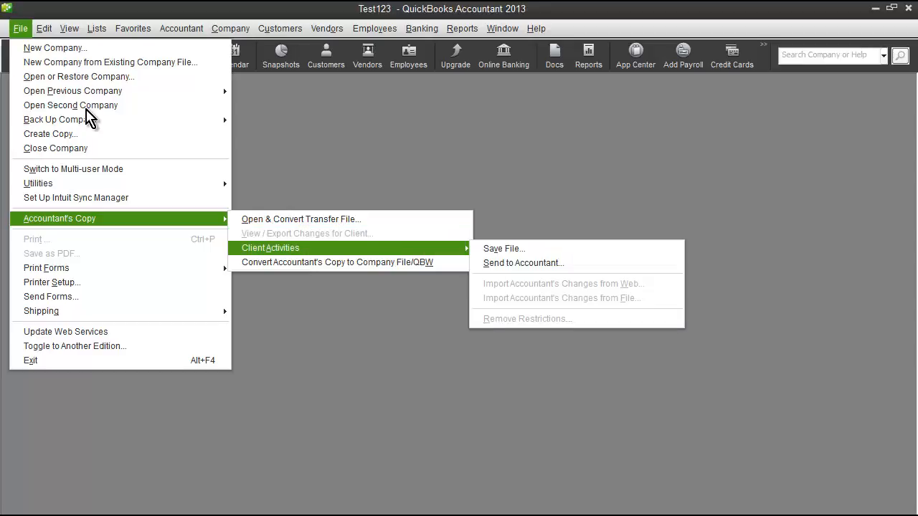
key(Down)
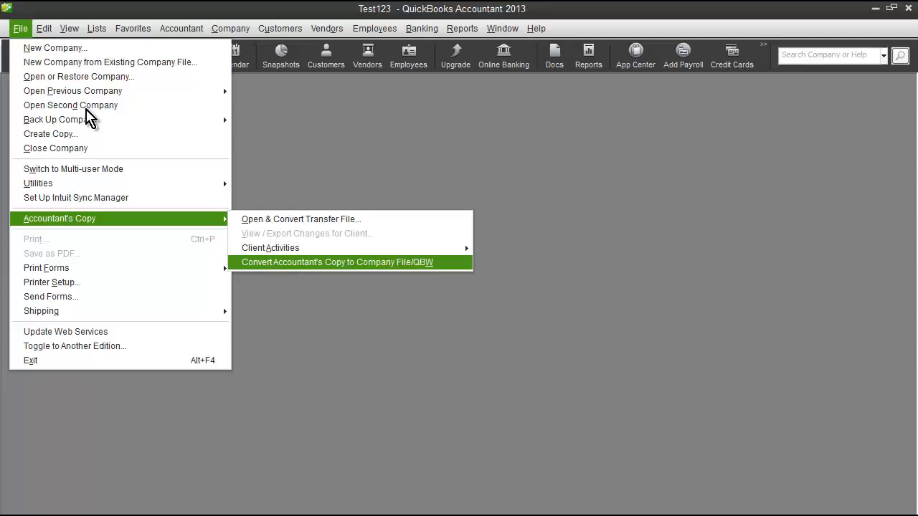
key(Up)
key(Right)
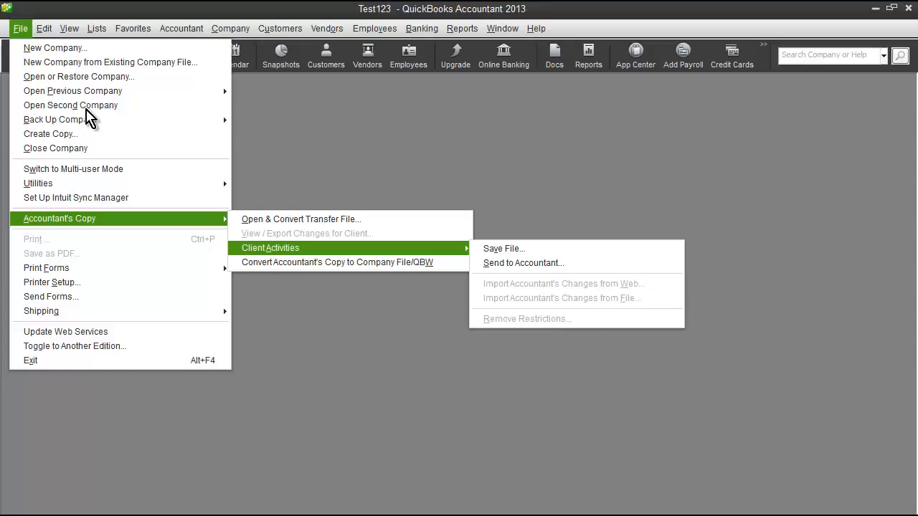
key(Right)
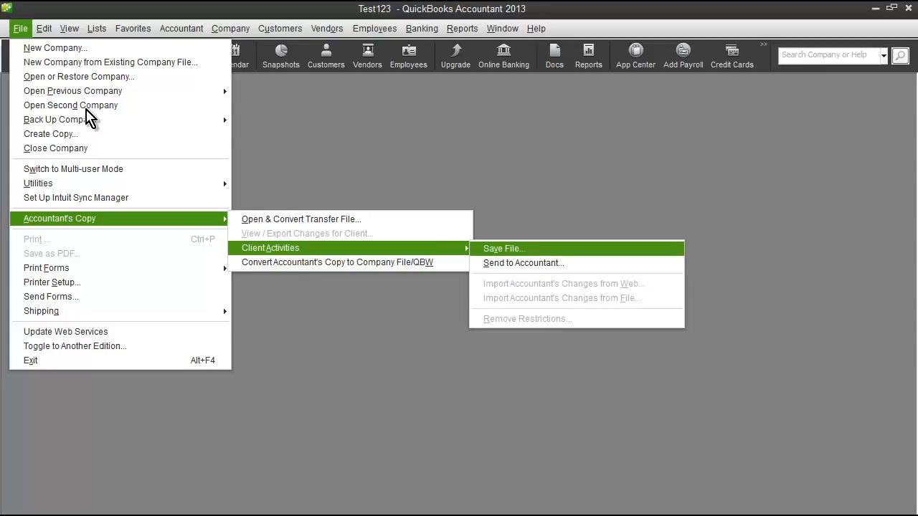
key(Down)
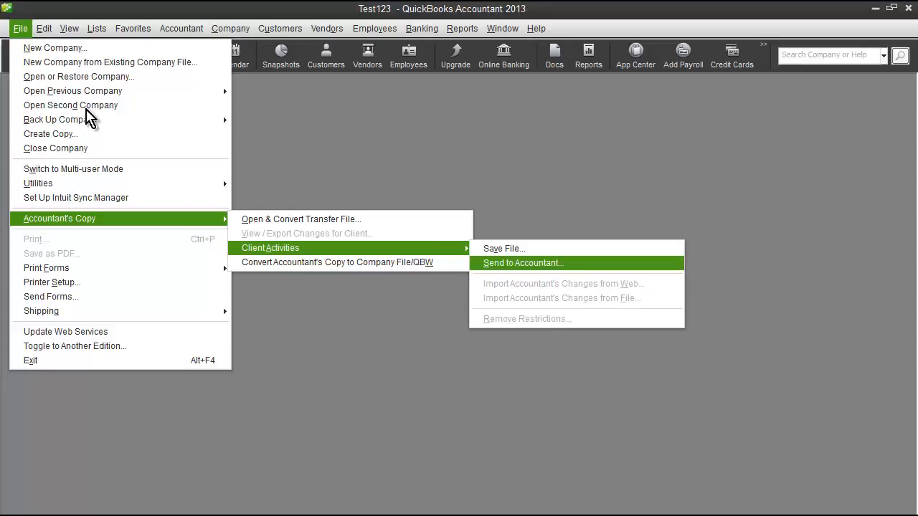
key(Down)
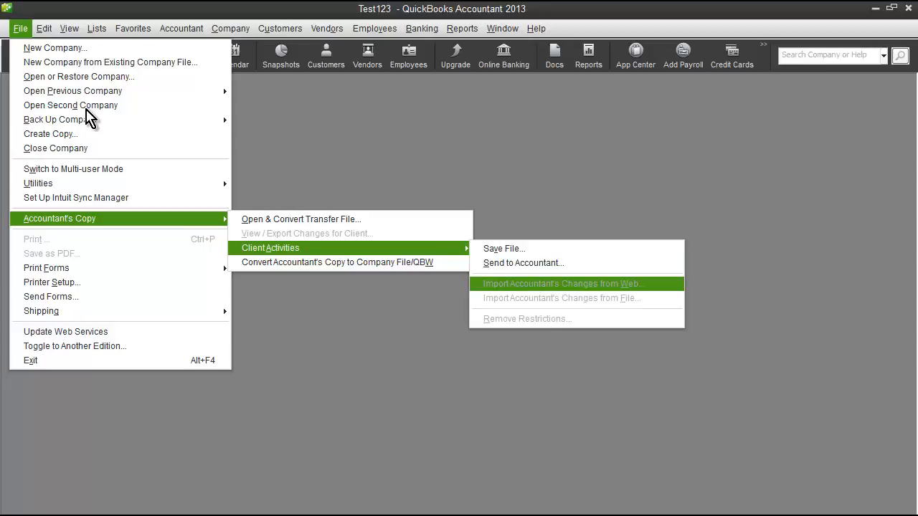
key(Down)
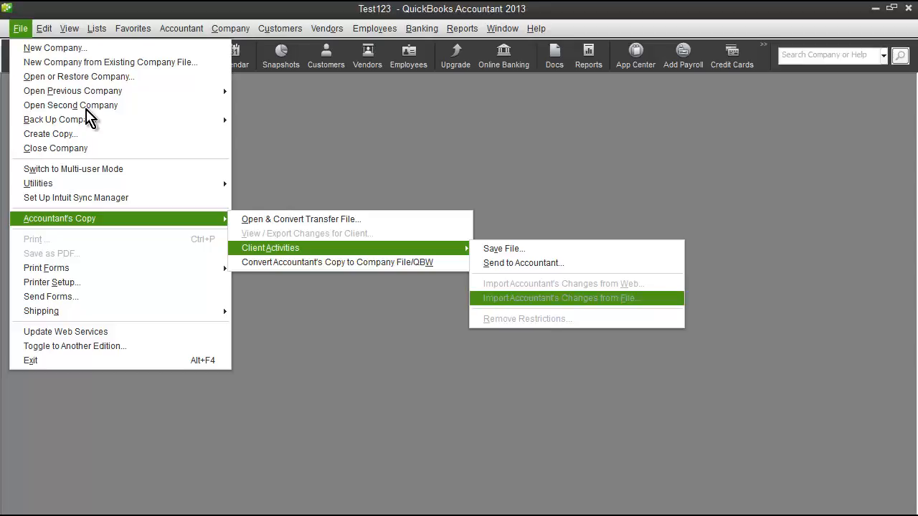
key(Down)
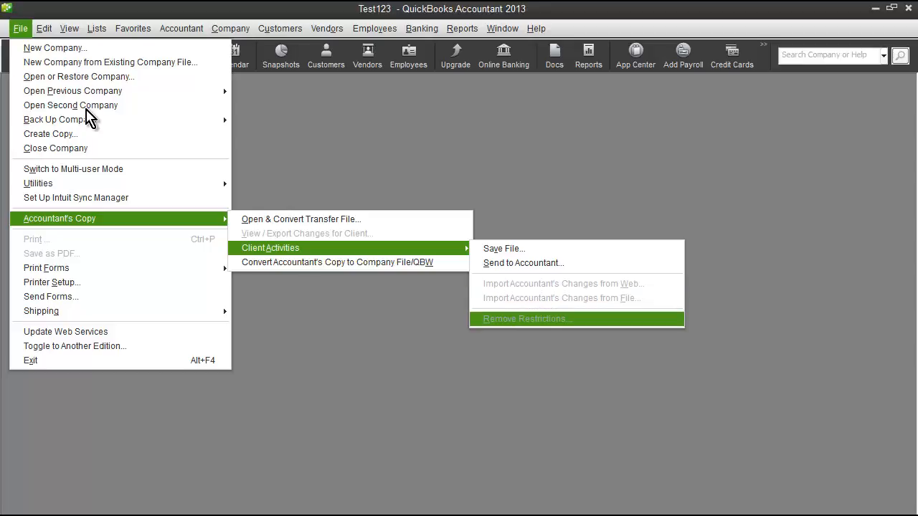
Start saving a client file for the accountant, choosing Accountant's Copy as the file type.
key(Up)
key(Up)
key(Up)
key(Up)
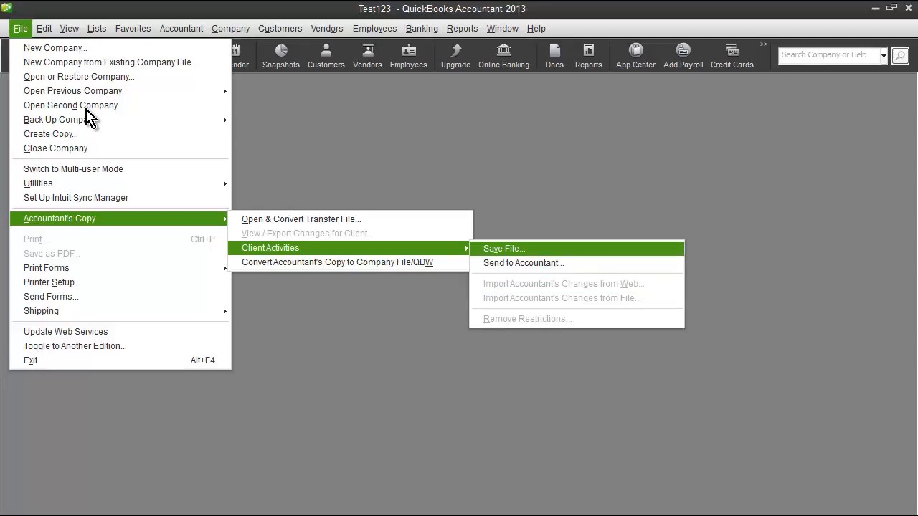
key(Return)
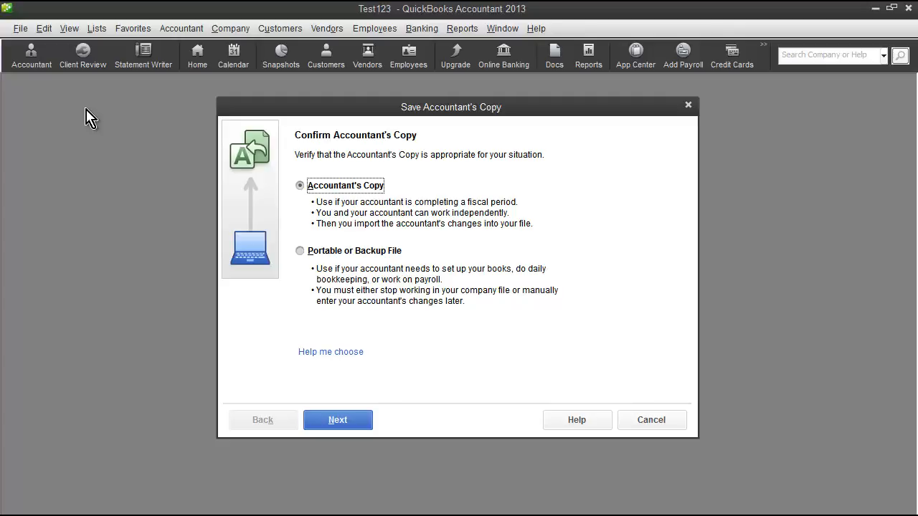
key(Return)
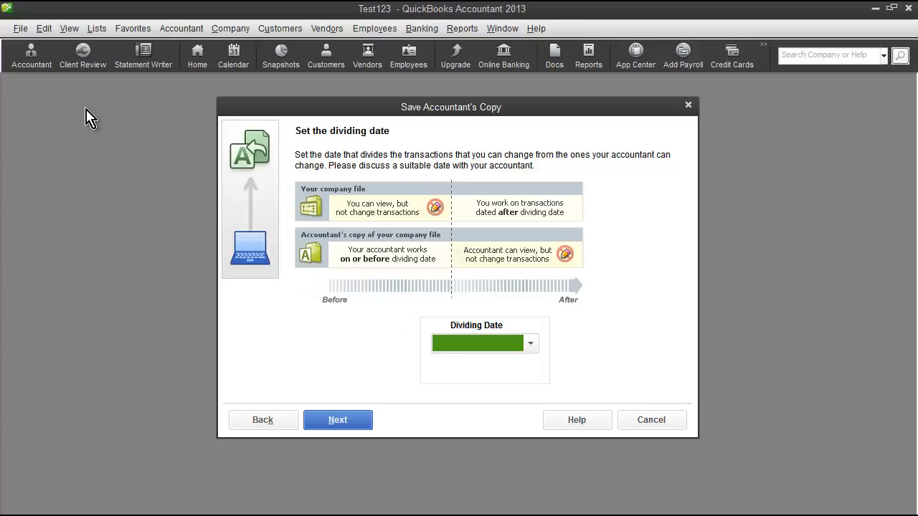
Set a custom dividing date of 12/31/2013 for the saved accountant's copy and continue to the save location.
key(alt+Down)
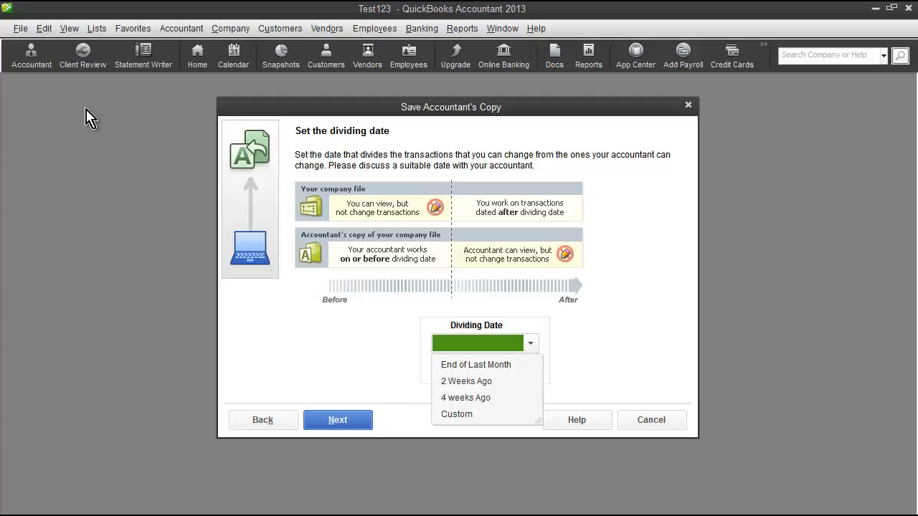
key(c)
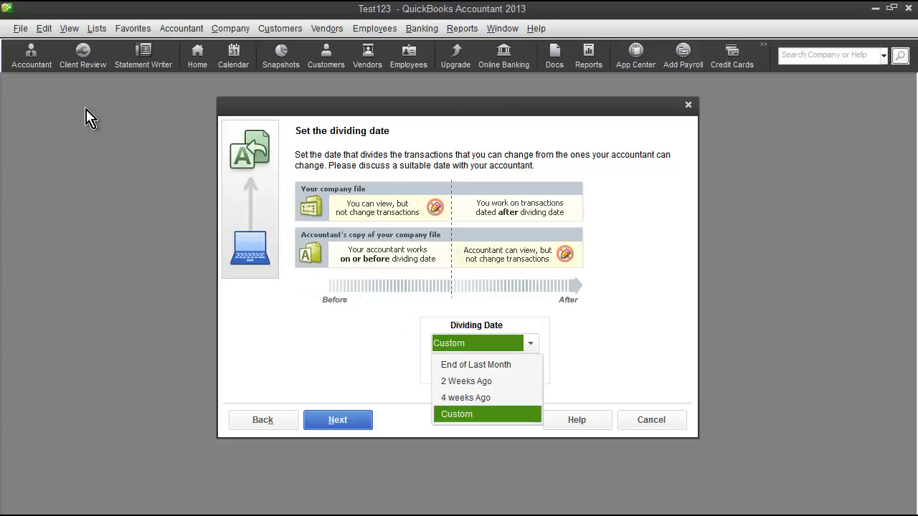
key(Return)
key(Tab)
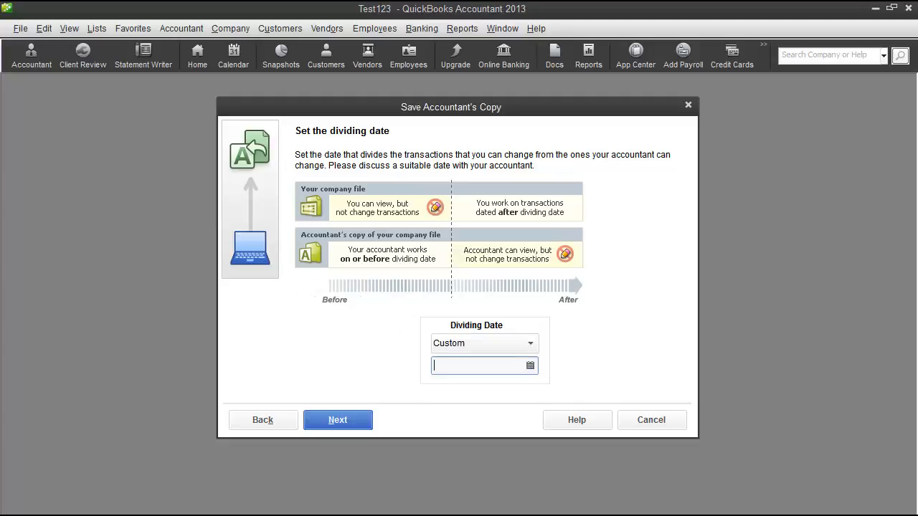
text(12/31/2013)
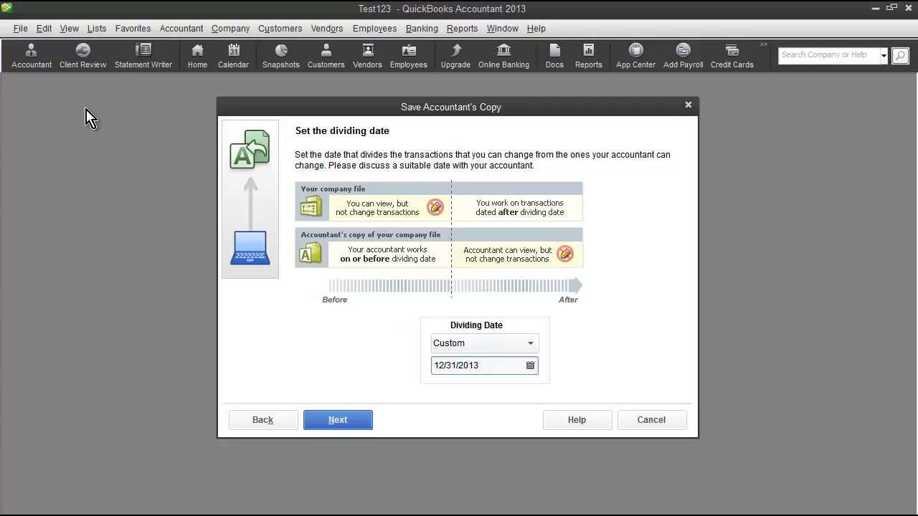
key(alt+Down)
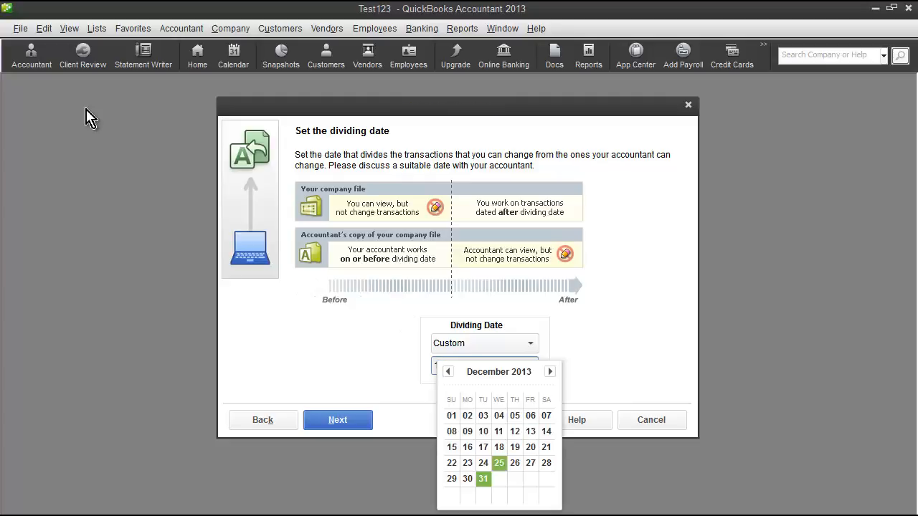
key(Return)
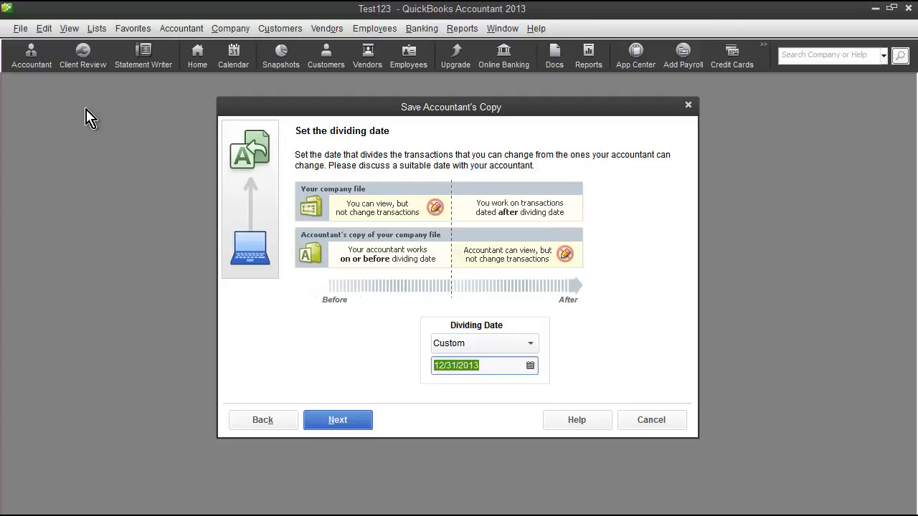
key(Return)
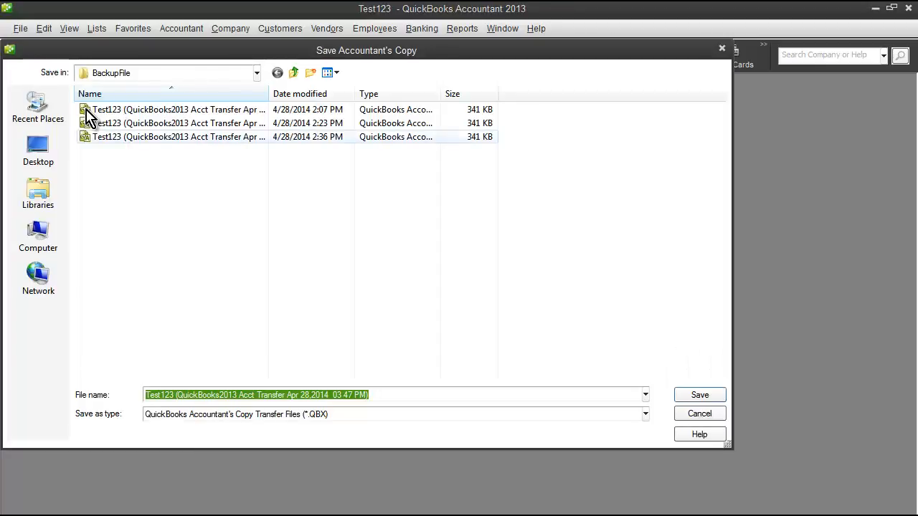
Keep BackupFile as the save folder, name the transfer file abc.com, and cancel the save.
click(257, 73)
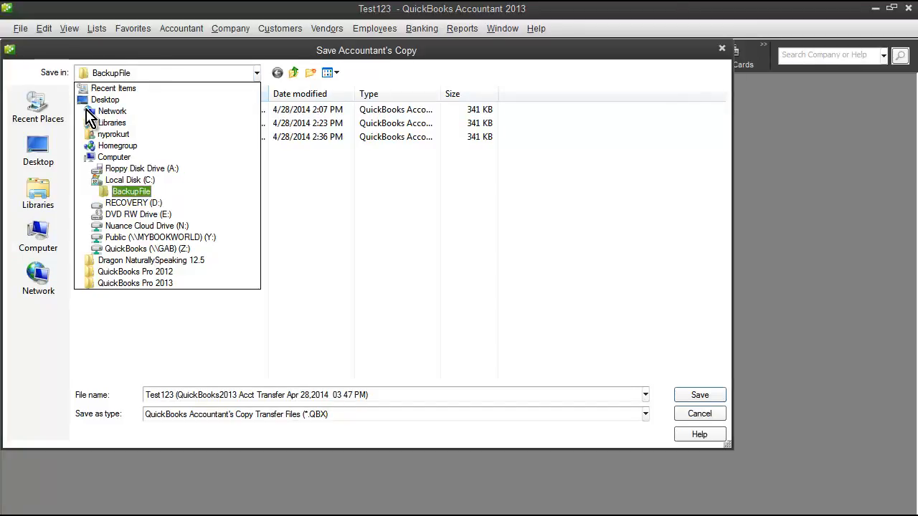
key(Return)
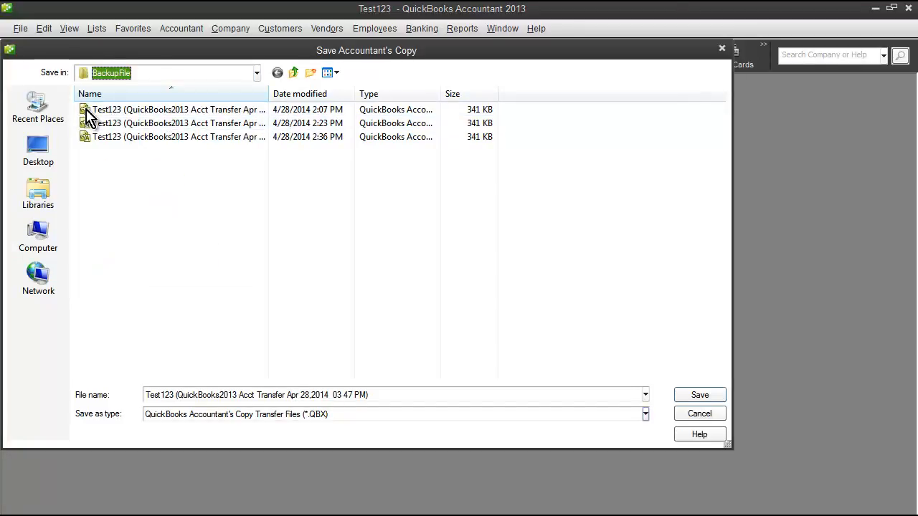
click(287, 395)
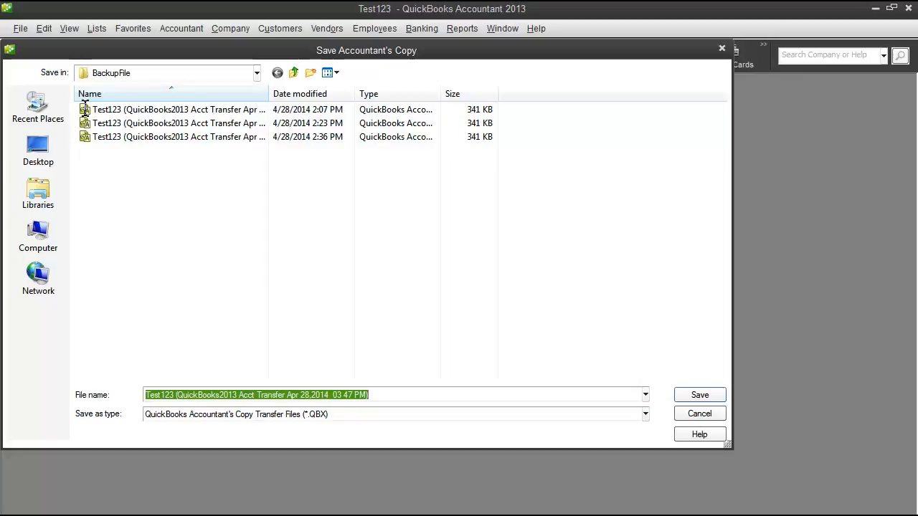
text(abc)
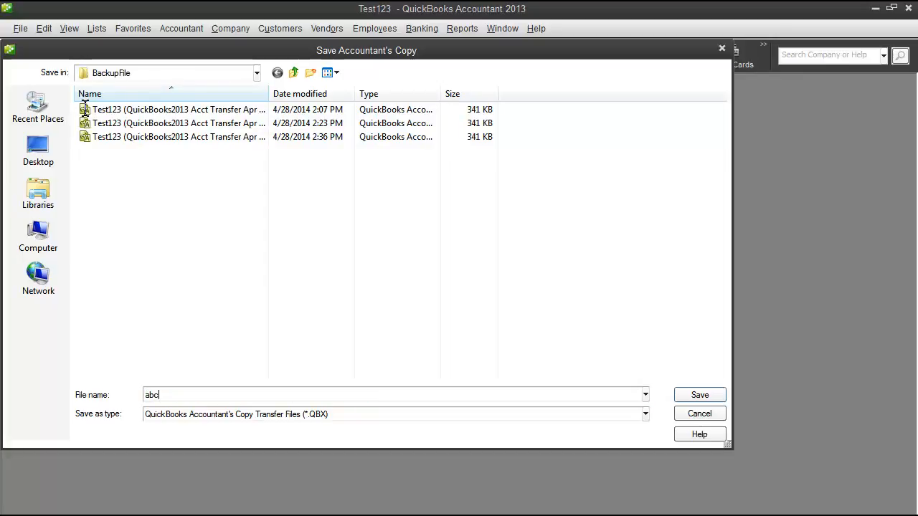
text(.com)
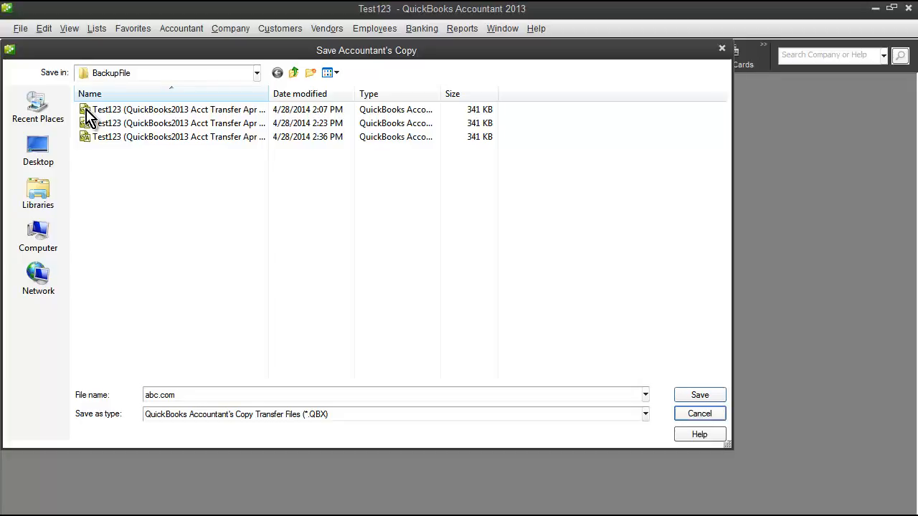
key(Return)
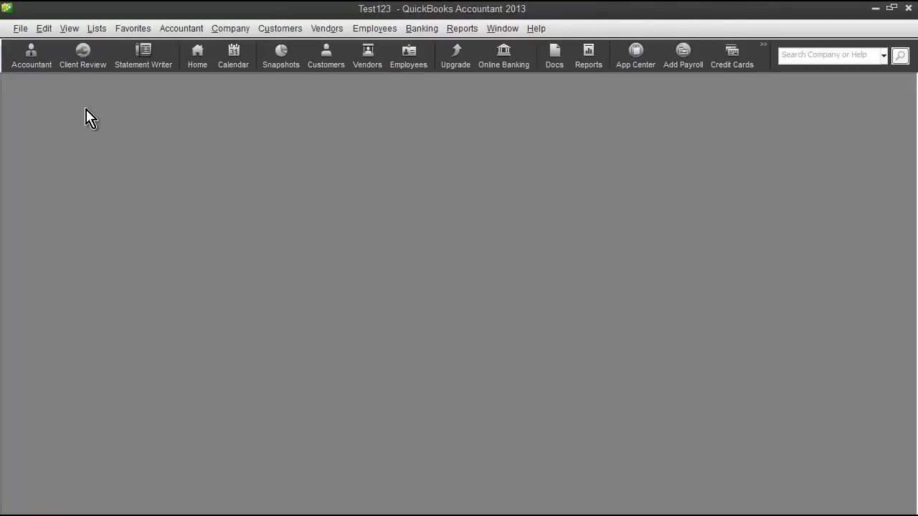
Start sending an accountant's copy to the accountant and proceed past the confirmation to the dividing date.
click(20, 28)
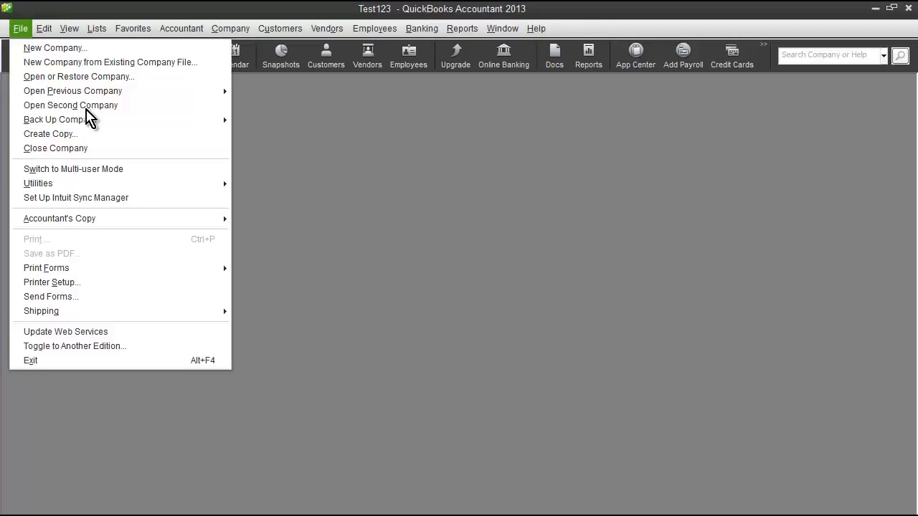
mouse_move(59, 219)
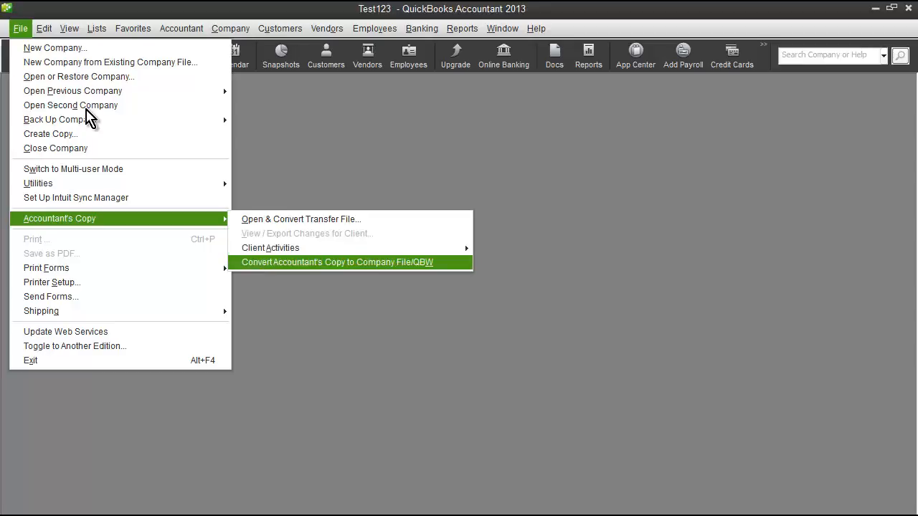
mouse_move(270, 248)
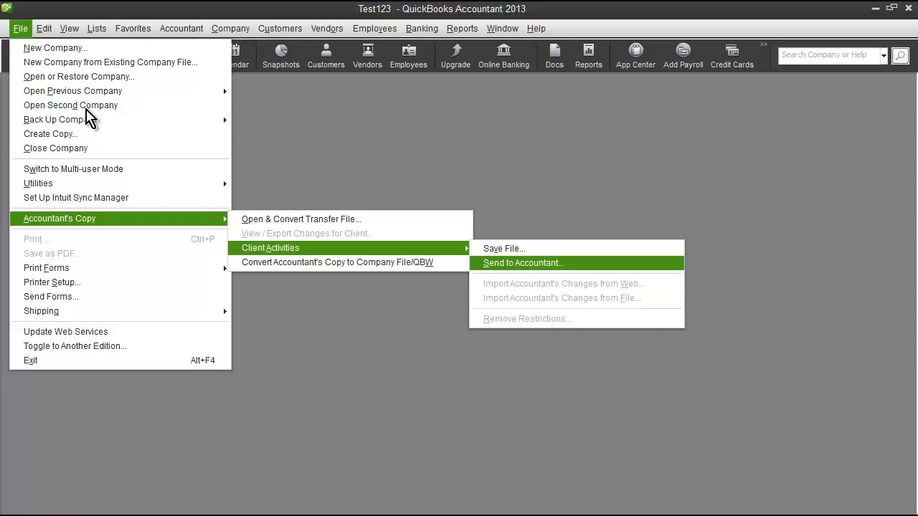
key(Return)
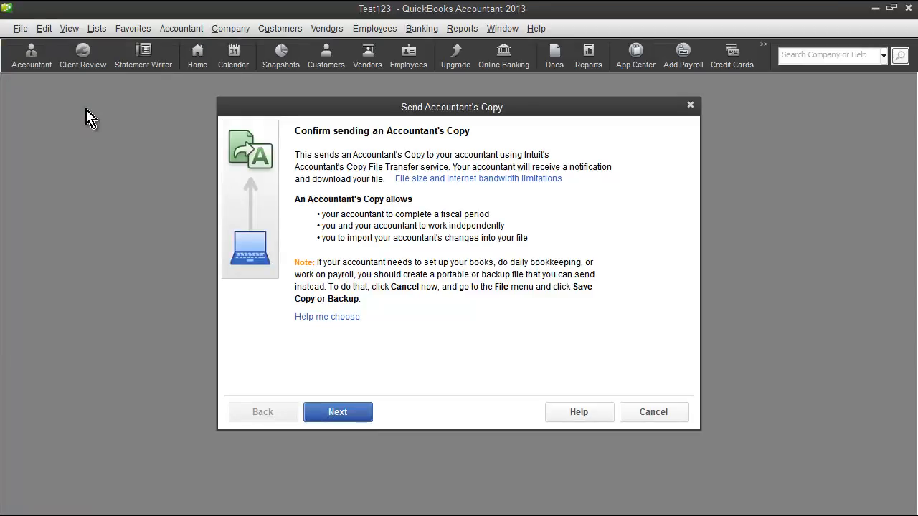
key(Return)
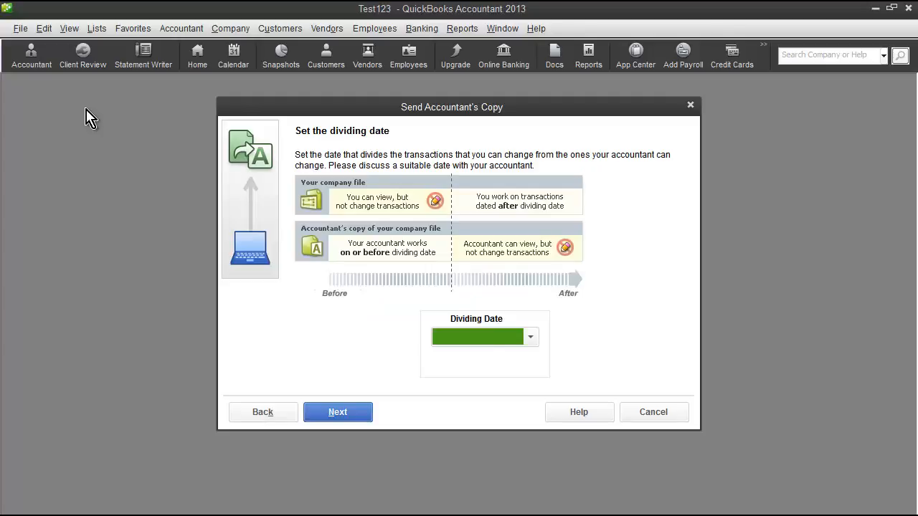
Set a custom dividing date for the accountant's copy being sent, and continue past the first information page, keeping the prefilled contact details.
key(alt+Down)
key(Down)
key(Down)
key(Down)
key(Down)
key(Return)
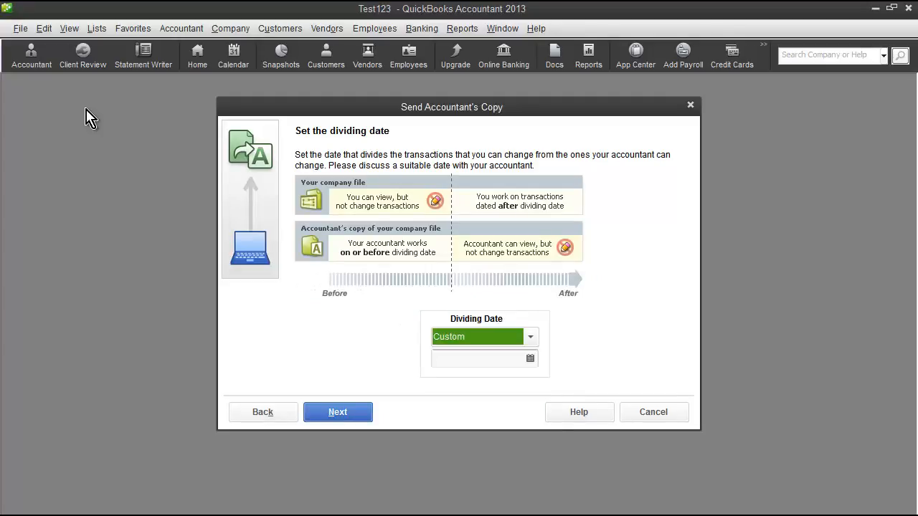
click(530, 359)
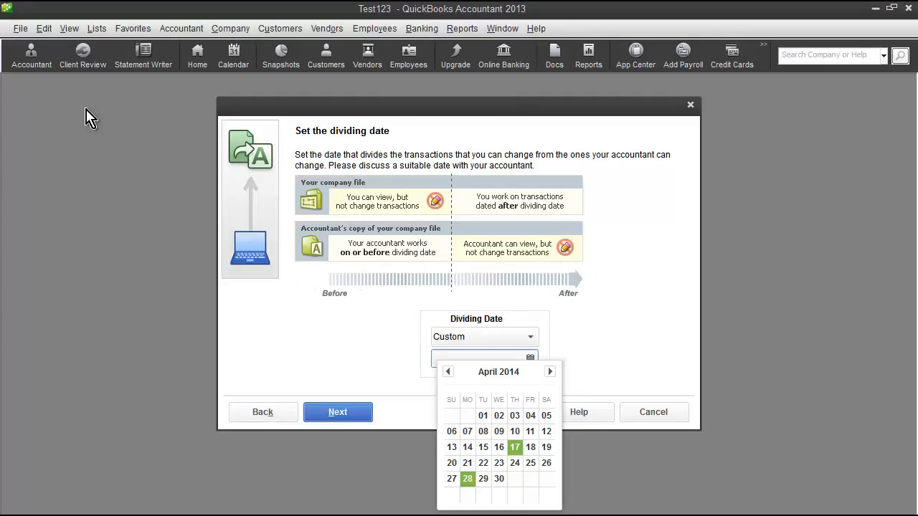
click(499, 479)
click(337, 412)
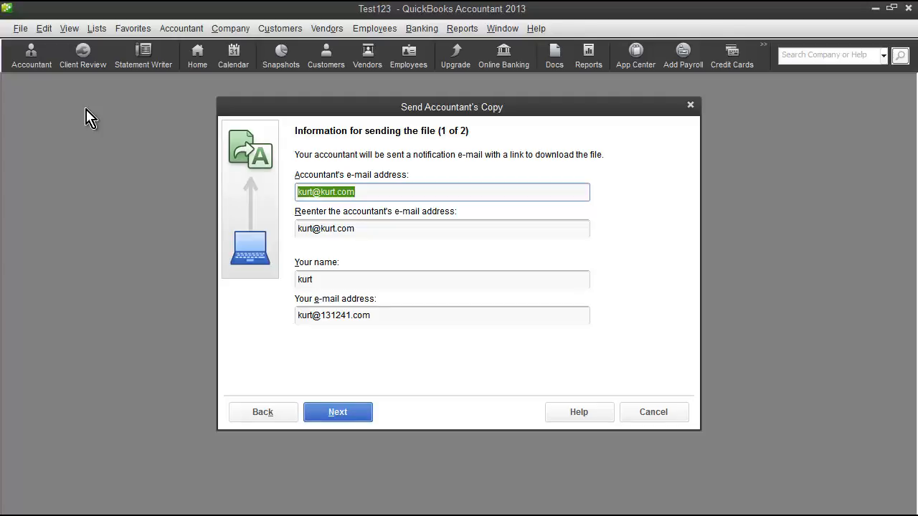
key(Return)
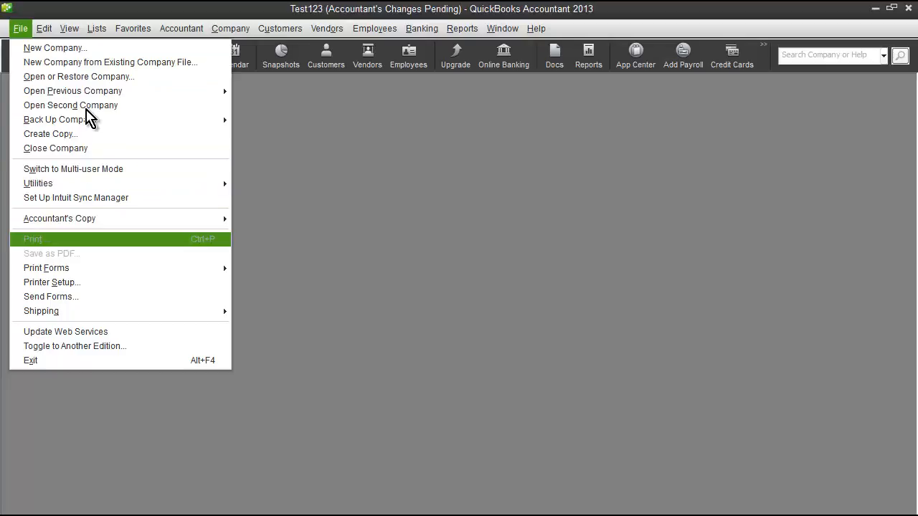
Remove the Accountant's Copy restrictions from the Test123 company file, accepting the removal confirmation.
mouse_move(86, 218)
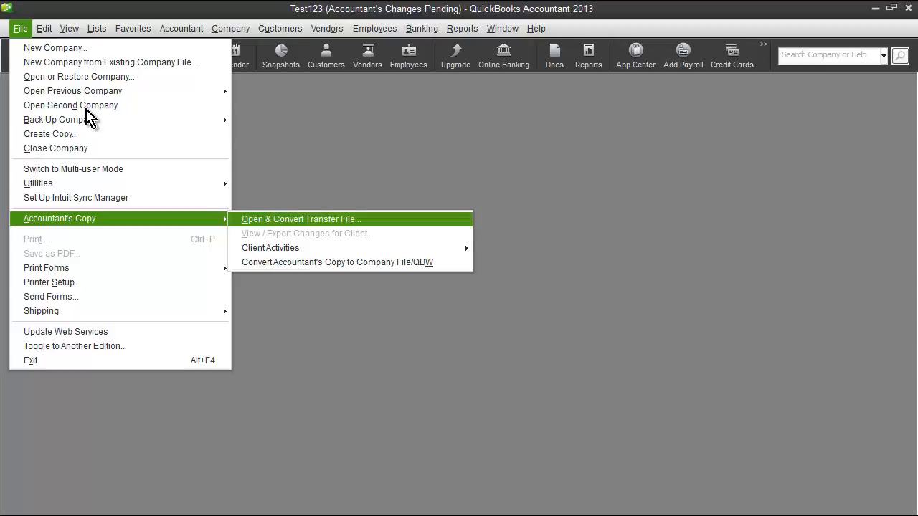
mouse_move(271, 247)
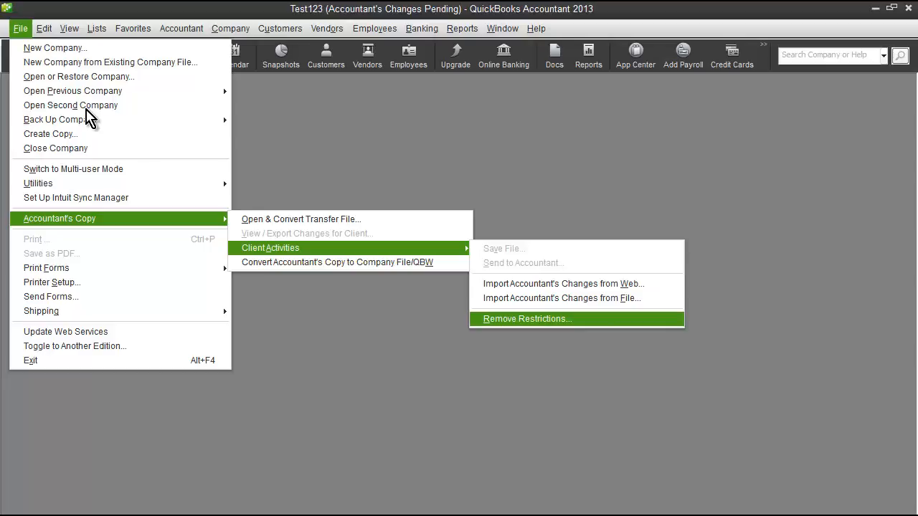
key(Return)
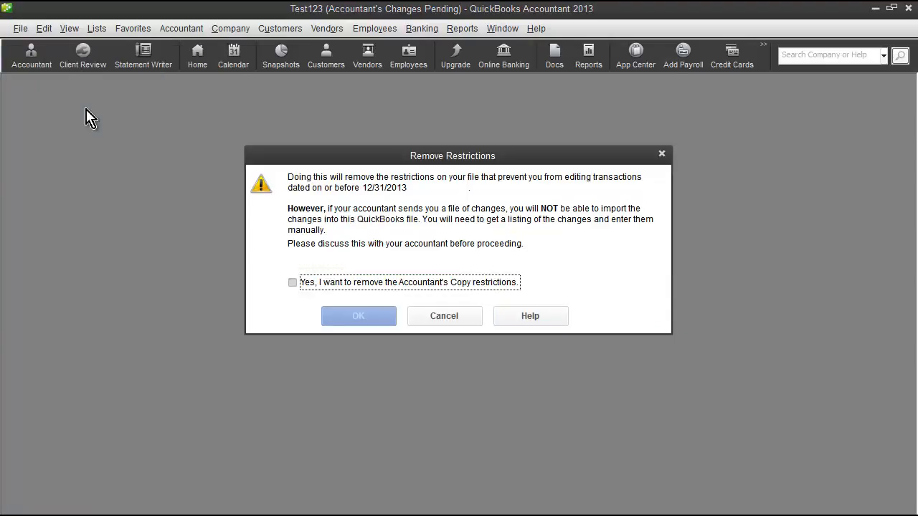
key(space)
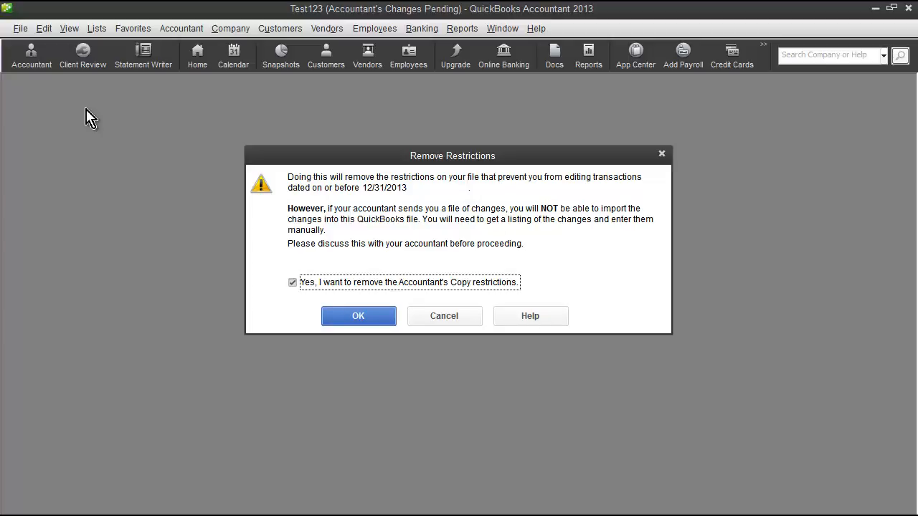
key(Return)
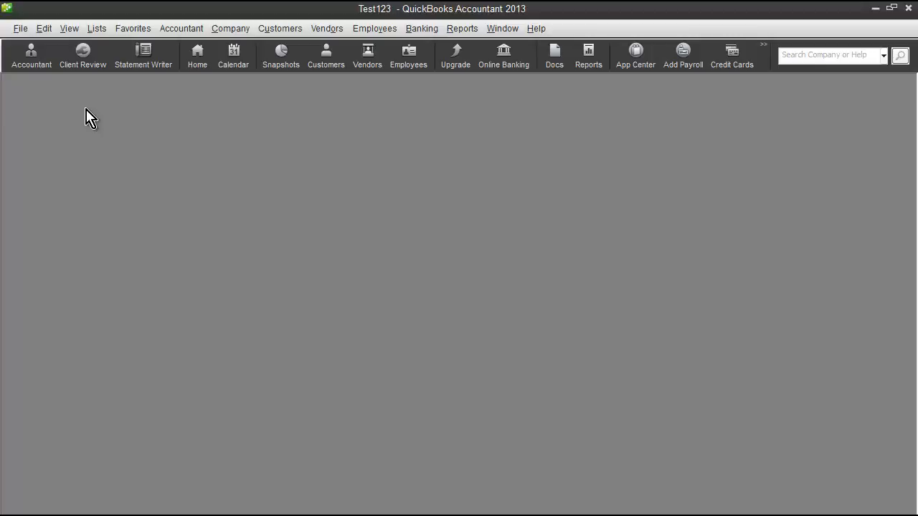
Start importing the accountant's changes from a file into the Test123 company file.
click(21, 29)
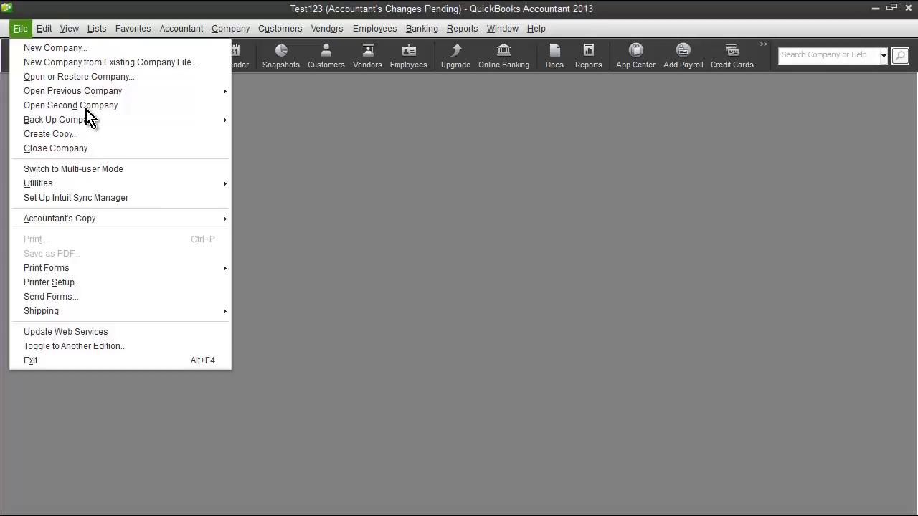
mouse_move(108, 218)
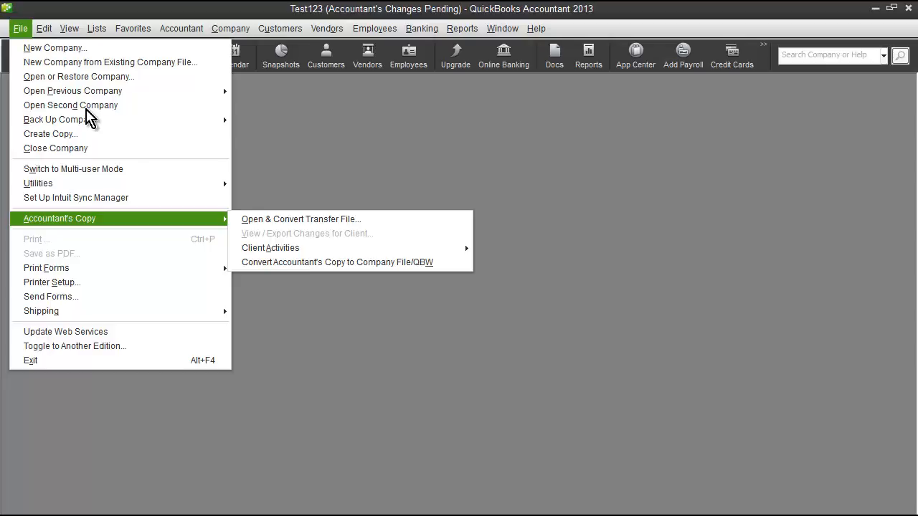
mouse_move(271, 247)
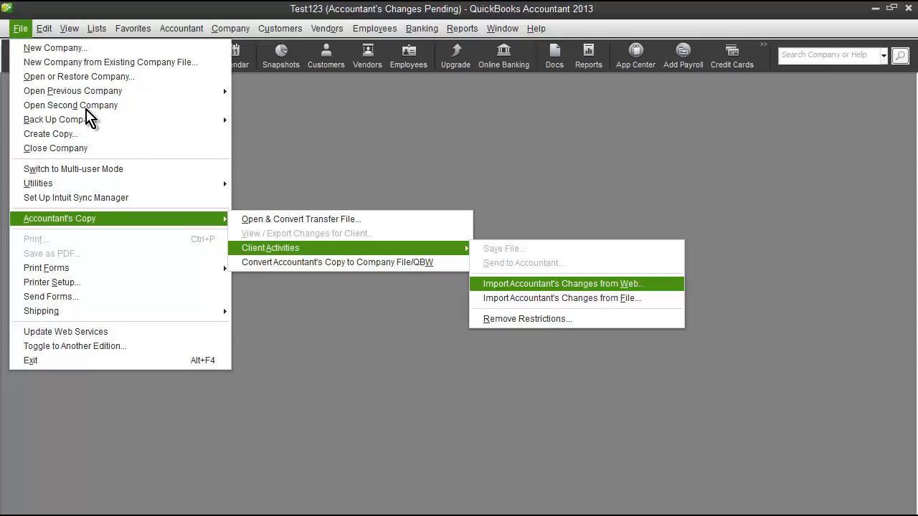
key(Down)
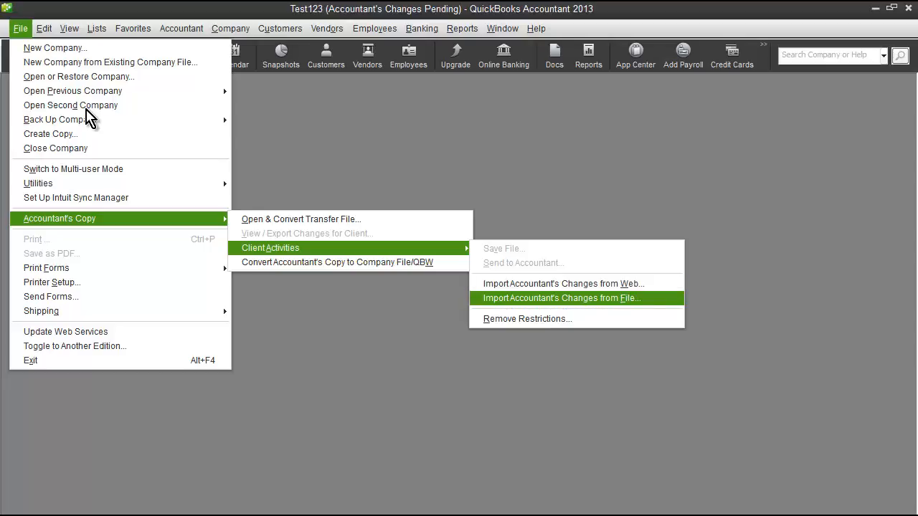